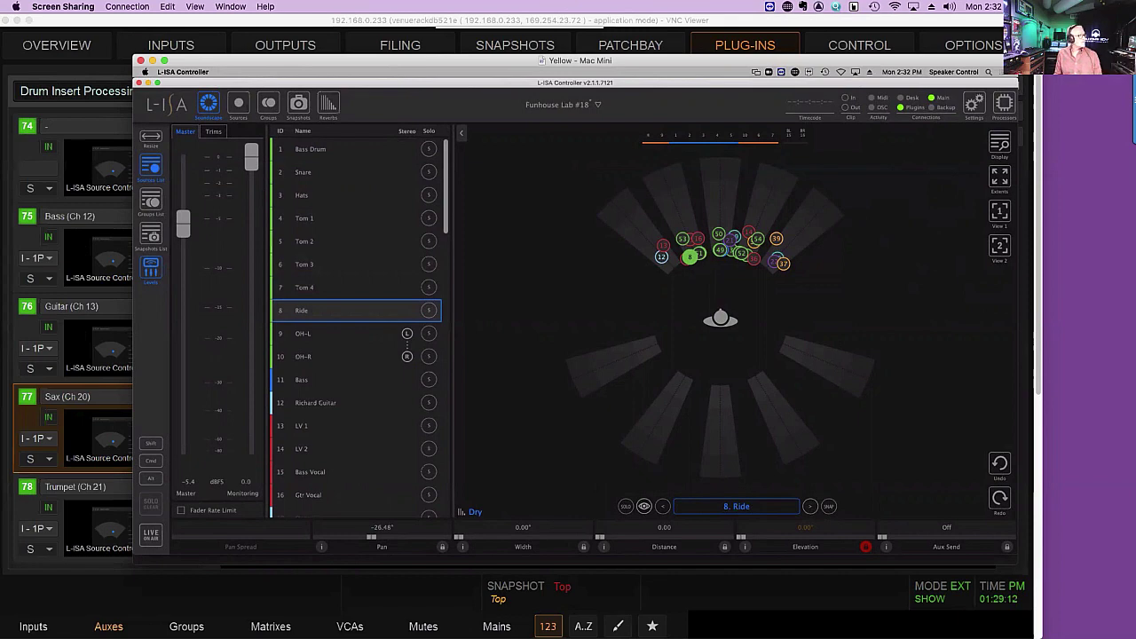
- Step the source selection forward from OH-L through OH-R and Bass to LV 1, viewing each position in the soundscape
{"action": "left_click", "coordinate": [810, 506]}
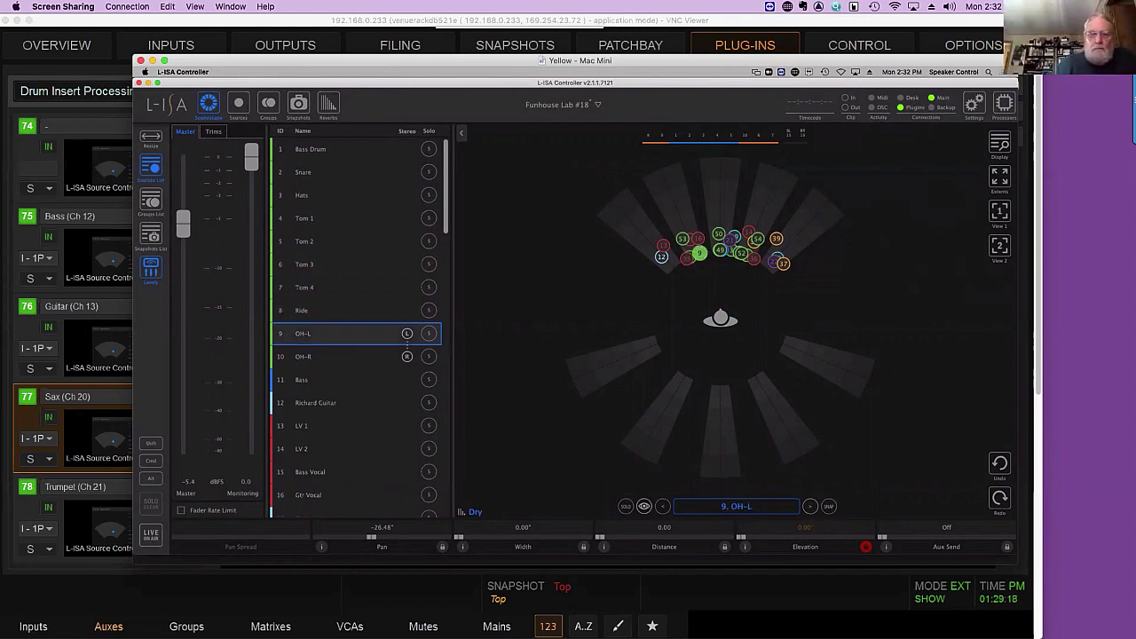
{"action": "left_click", "coordinate": [810, 507]}
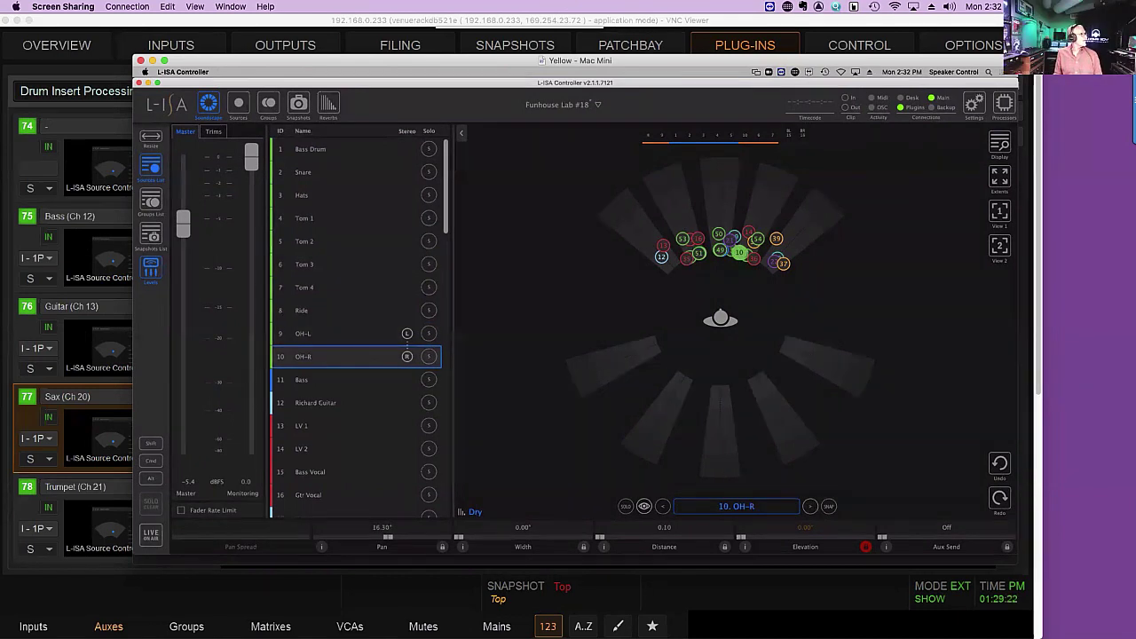
{"action": "left_click", "coordinate": [809, 507]}
{"action": "left_click", "coordinate": [809, 507]}
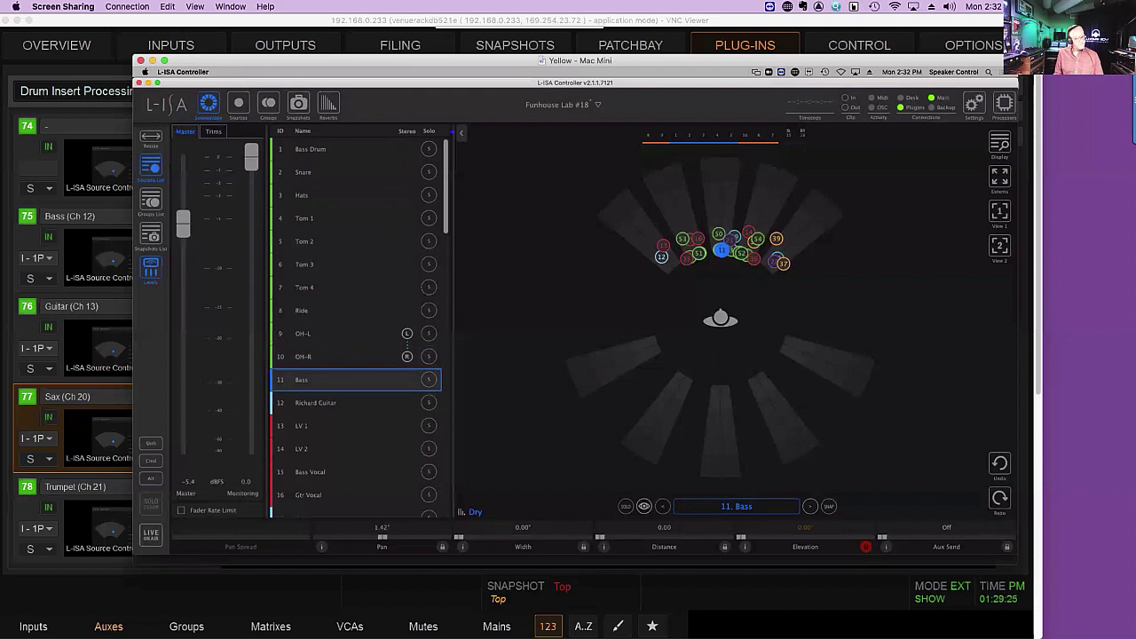
{"action": "left_click", "coordinate": [810, 506]}
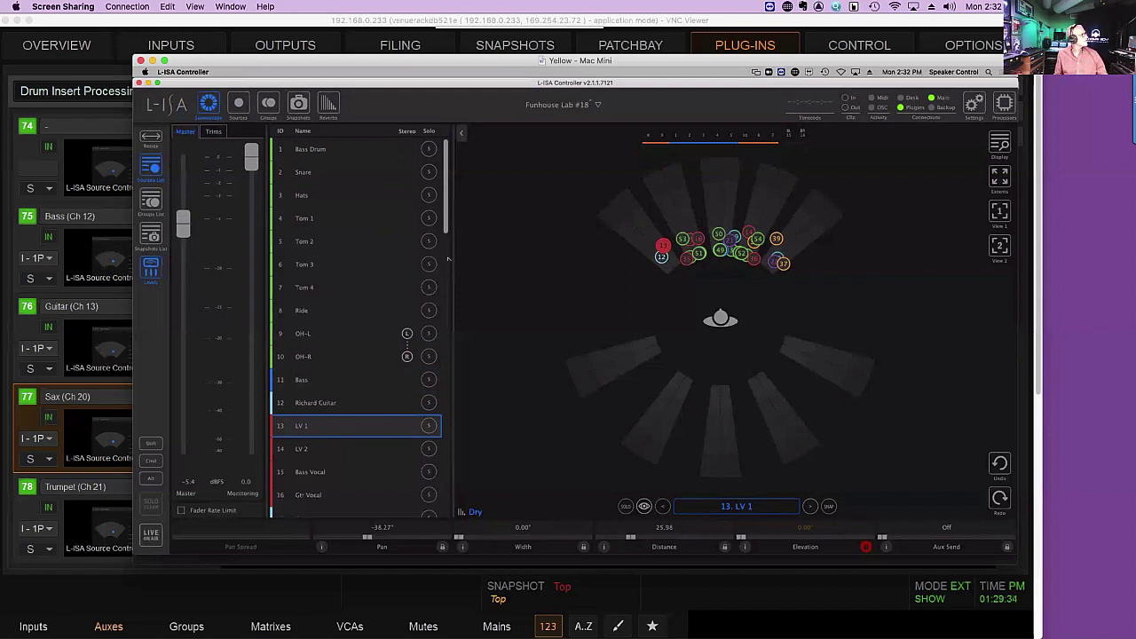
- Browse the source list down to the Stereo Vocal Space and Horn Space sources
{"action": "scroll", "coordinate": [449, 258], "scroll_direction": "down", "scroll_amount": 3}
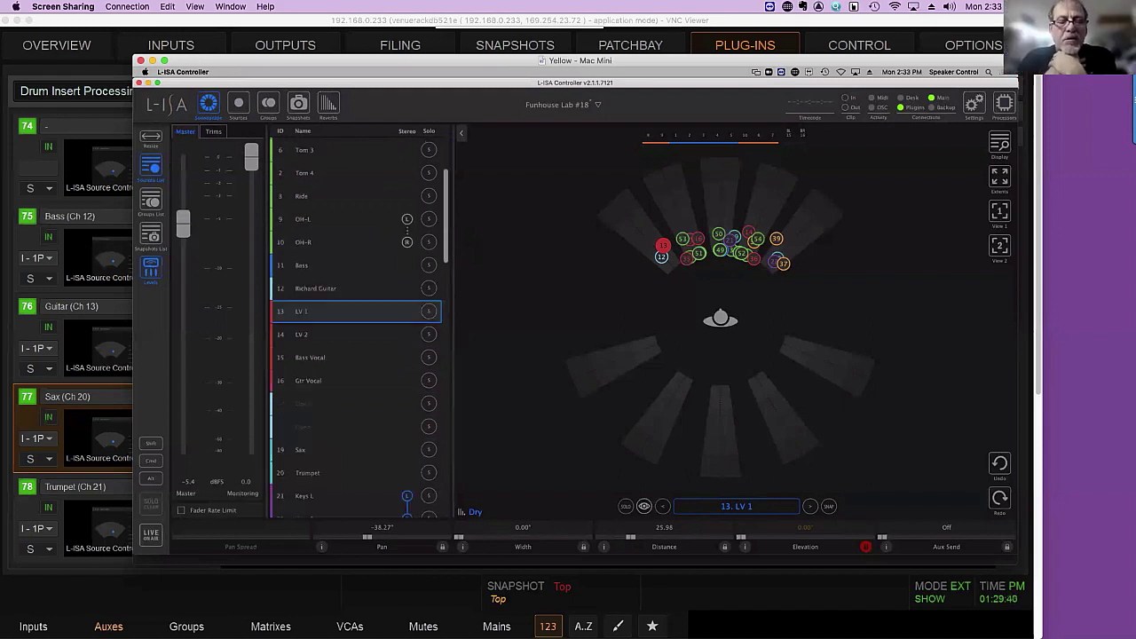
{"action": "scroll", "coordinate": [355, 319], "scroll_direction": "down", "scroll_amount": 5}
{"action": "scroll", "coordinate": [449, 353], "scroll_direction": "down", "scroll_amount": 5}
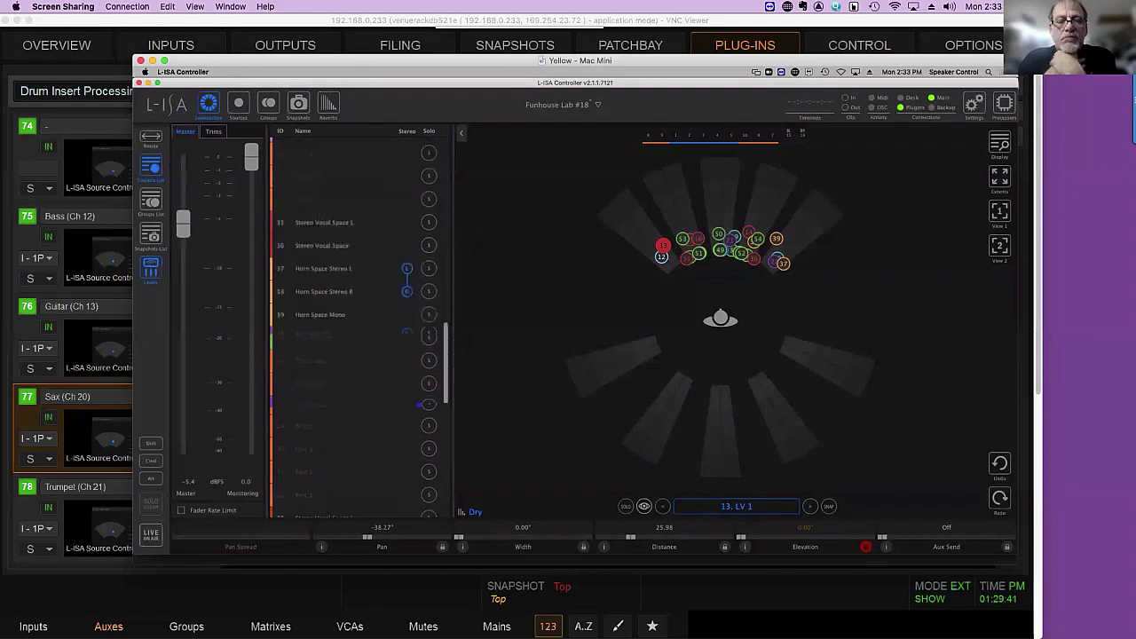
{"action": "scroll", "coordinate": [449, 352], "scroll_direction": "up", "scroll_amount": 3}
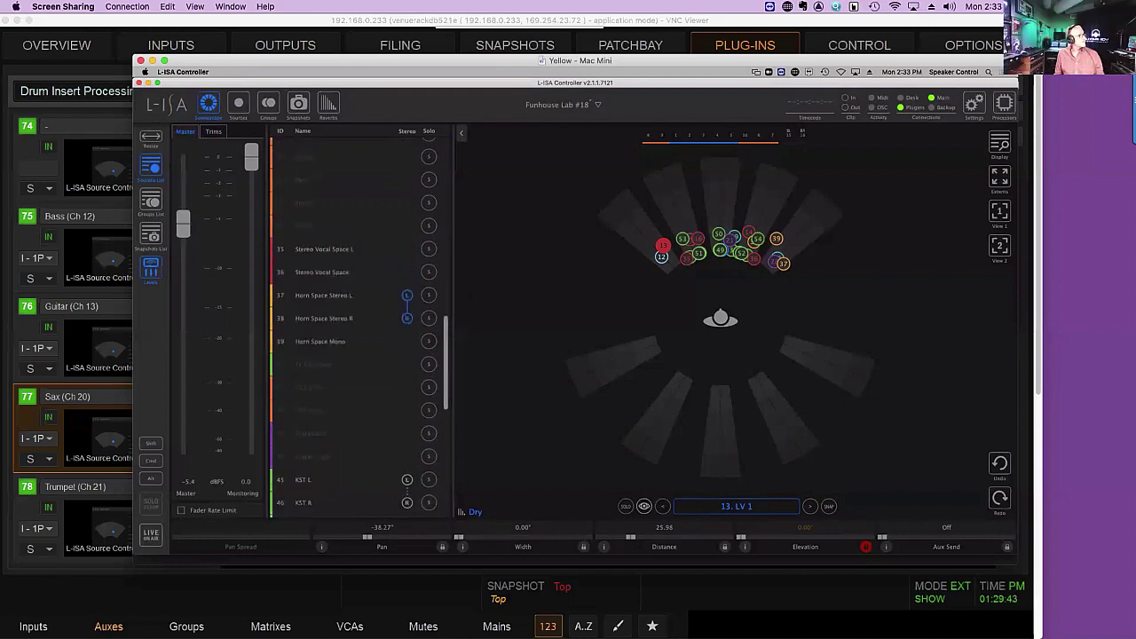
- Move the L-ISA Controller window aside to view the Sax Source Control plug-in, and bring it back over the console
{"action": "left_click_drag", "start_coordinate": [283, 66], "coordinate": [954, 46]}
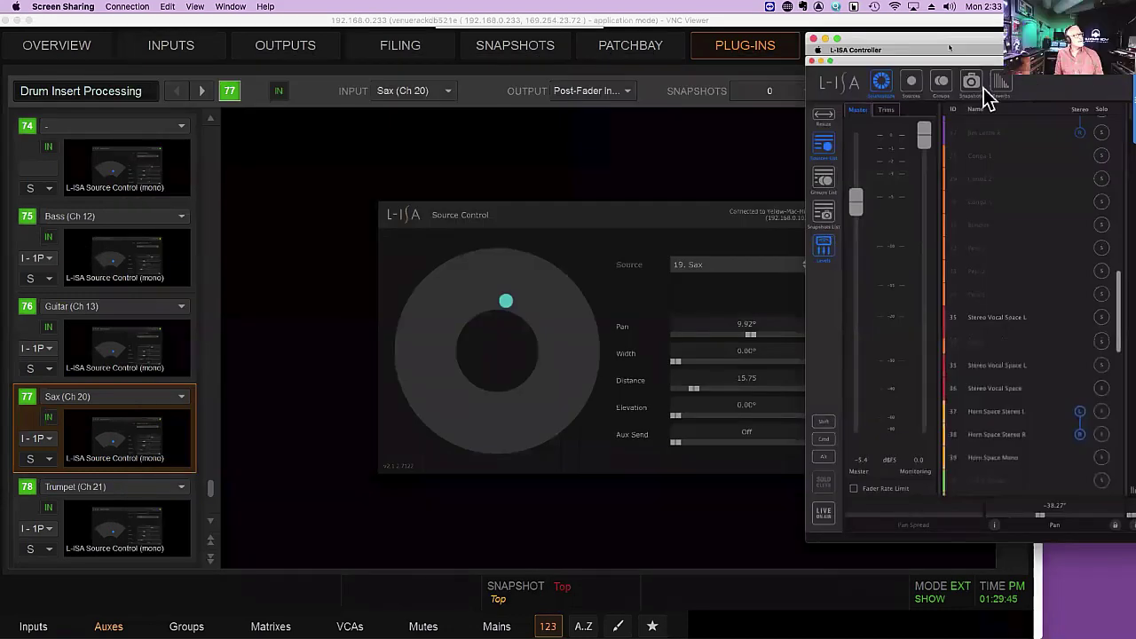
{"action": "left_click_drag", "start_coordinate": [976, 85], "coordinate": [986, 98]}
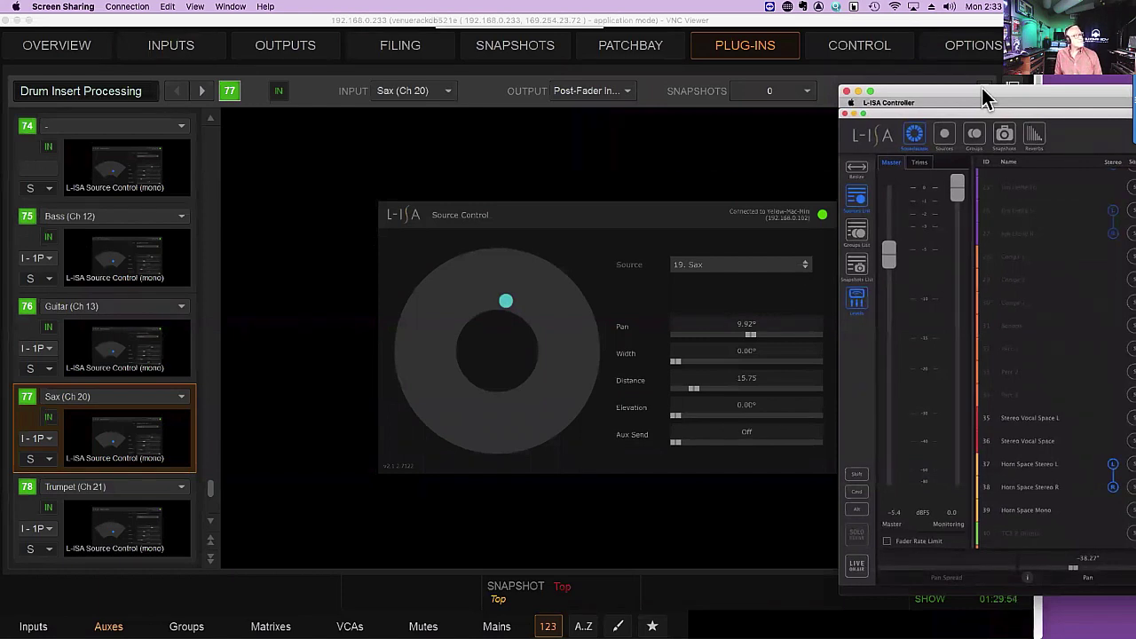
{"action": "left_click_drag", "start_coordinate": [987, 98], "coordinate": [1135, 86]}
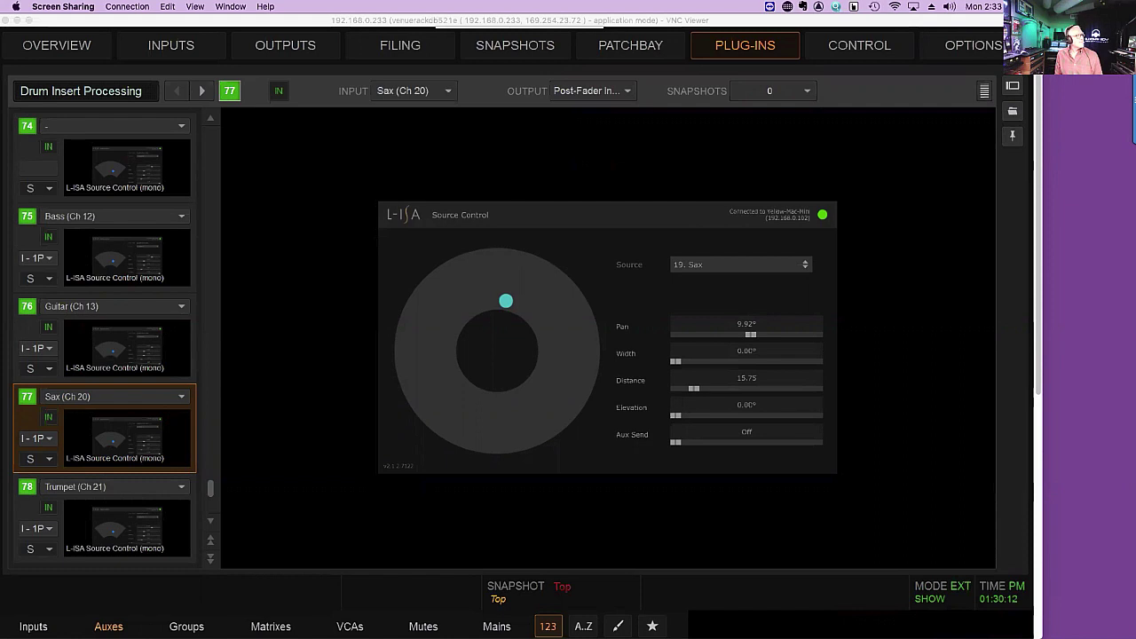
{"action": "key", "text": "super+grave"}
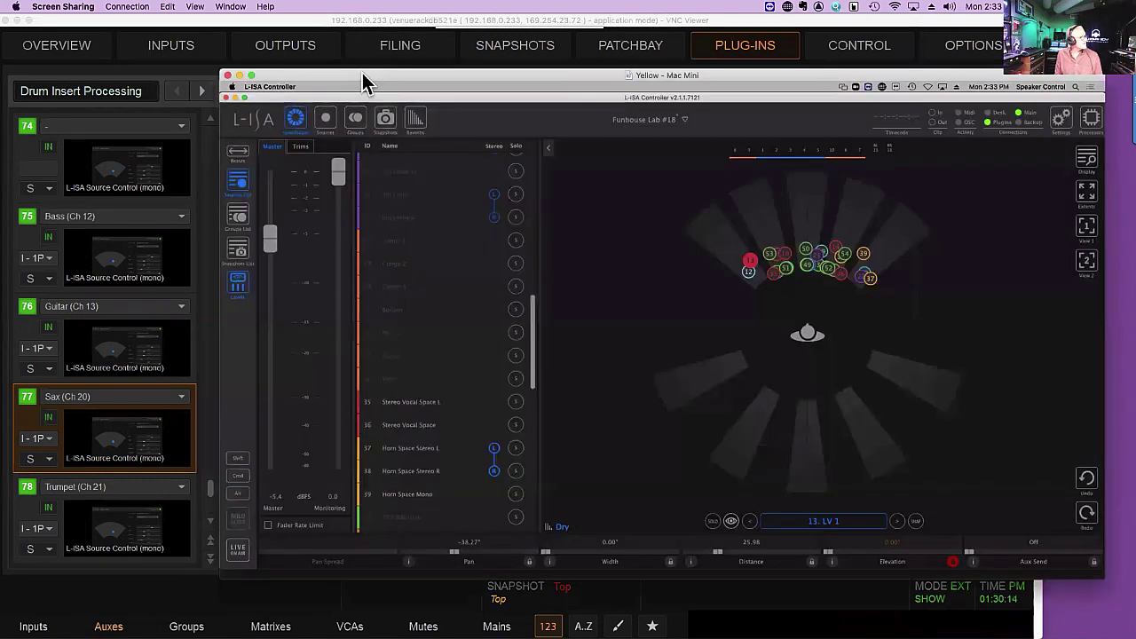
{"action": "left_click_drag", "start_coordinate": [362, 72], "coordinate": [357, 68]}
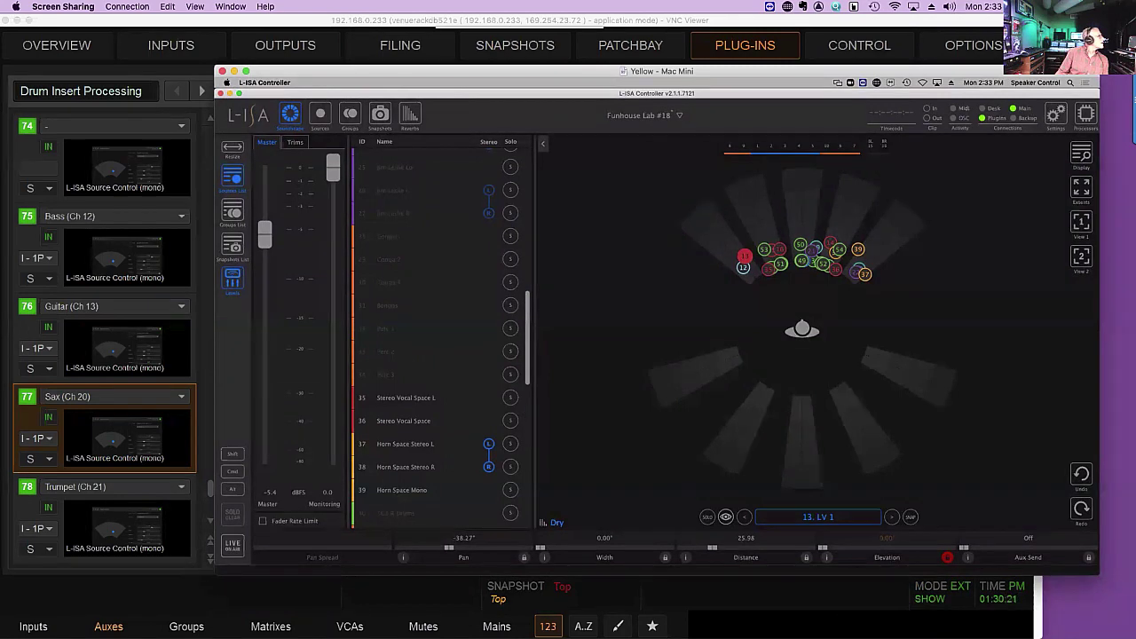
- Step the source selection forward from KST L to Drum Plate, checking where each drum source sits in the soundscape
{"action": "scroll", "coordinate": [435, 337], "scroll_direction": "down", "scroll_amount": 5}
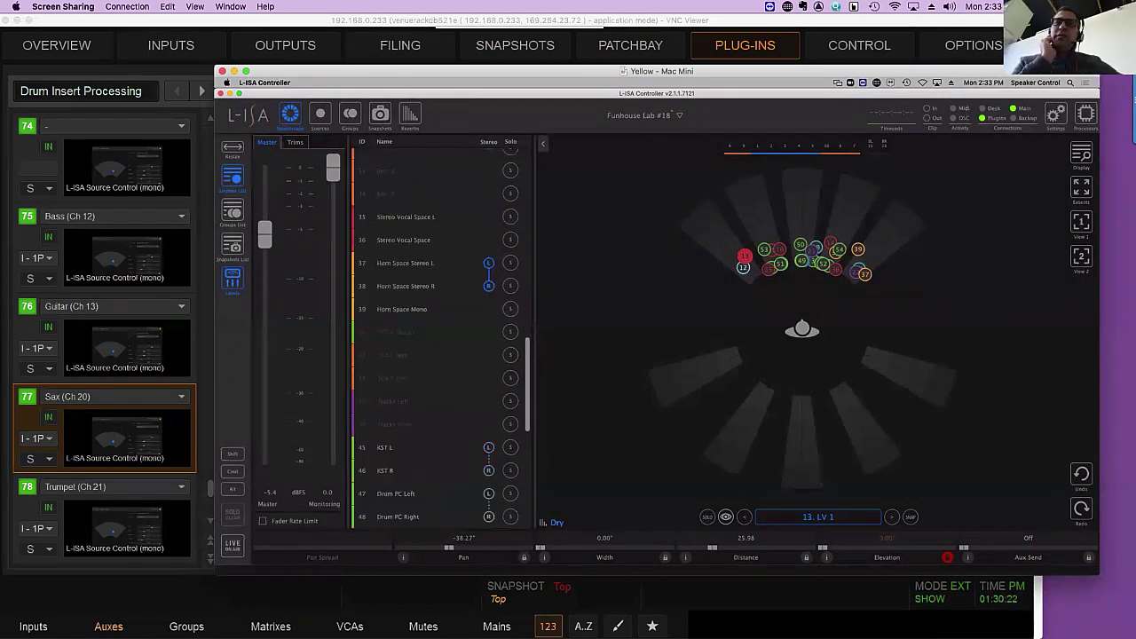
{"action": "scroll", "coordinate": [435, 338], "scroll_direction": "down", "scroll_amount": 4}
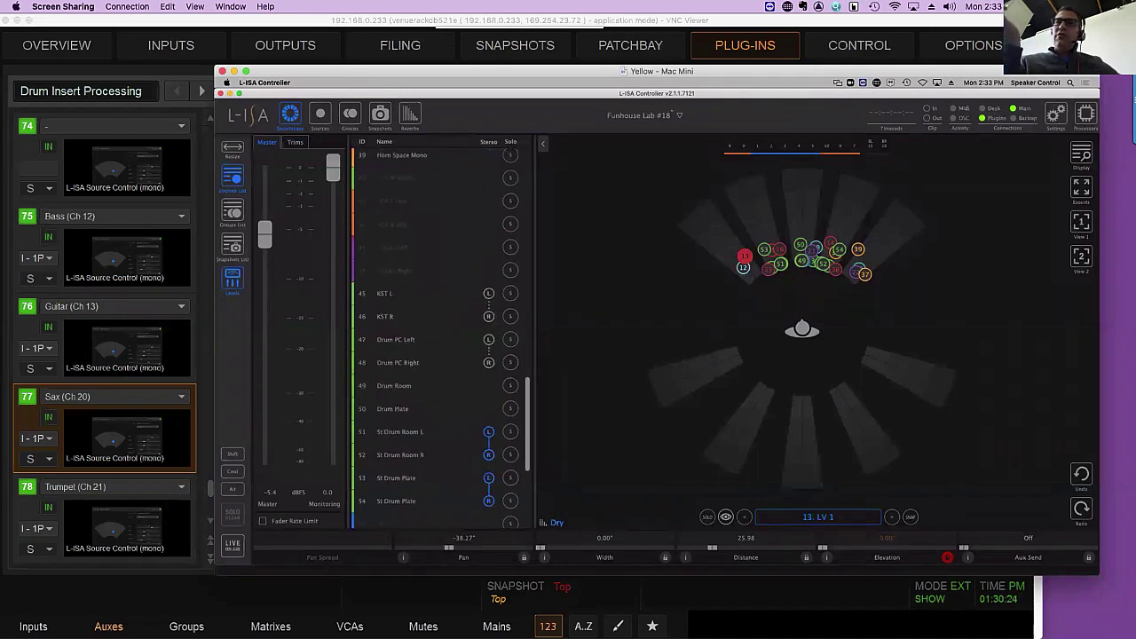
{"action": "left_click", "coordinate": [890, 519]}
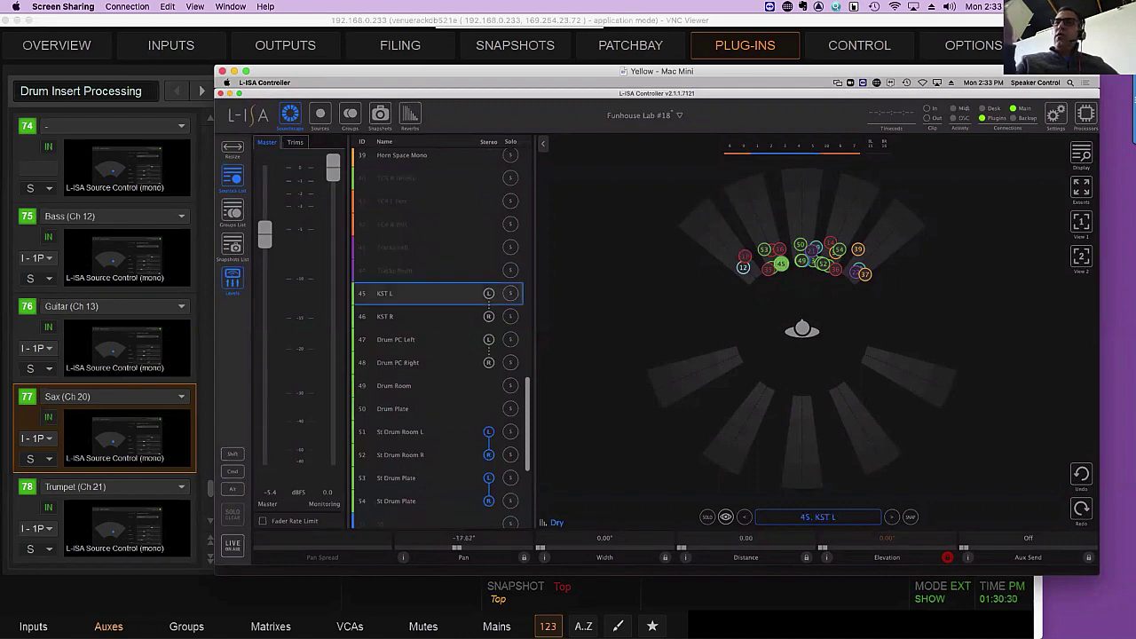
{"action": "left_click", "coordinate": [892, 517]}
{"action": "left_click", "coordinate": [891, 517]}
{"action": "left_click", "coordinate": [891, 517]}
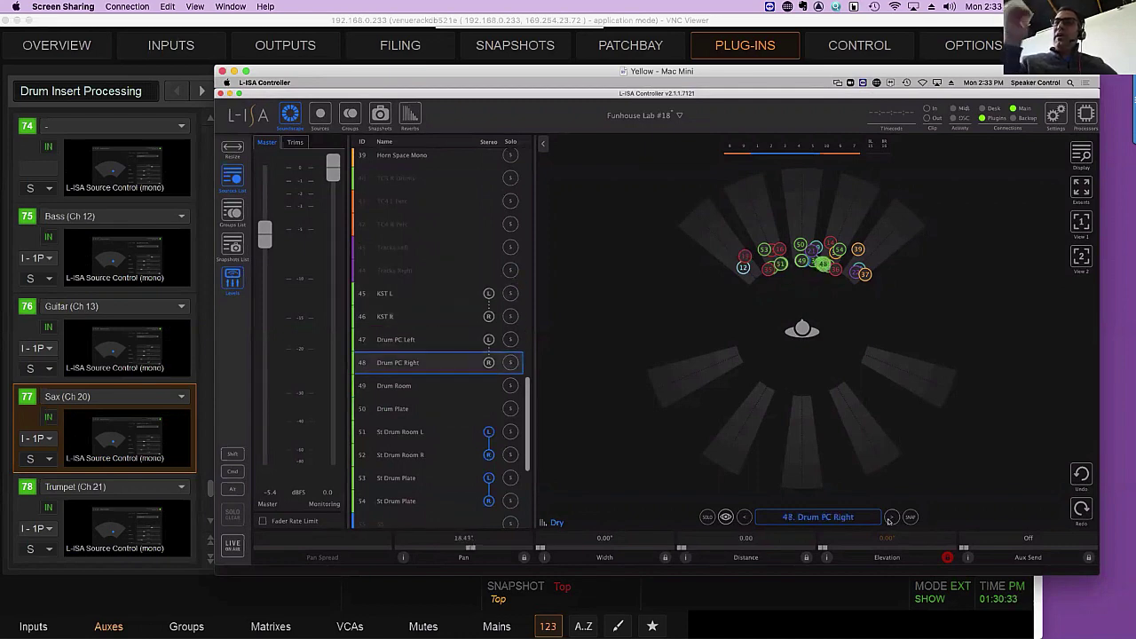
{"action": "left_click", "coordinate": [892, 518]}
{"action": "left_click", "coordinate": [891, 517]}
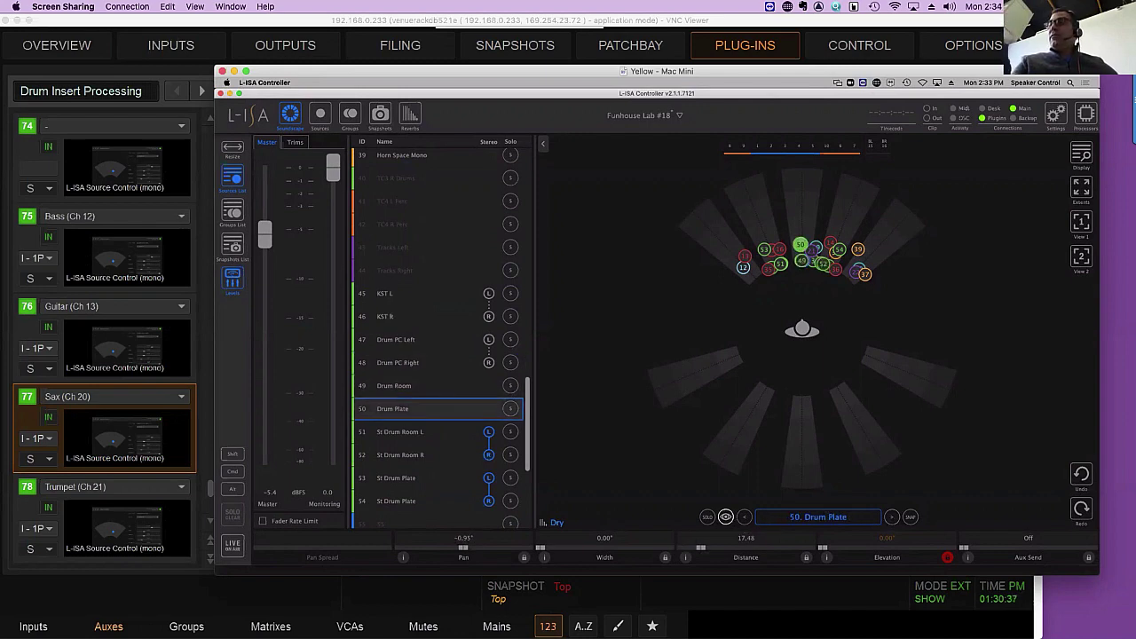
- Step the source selection back from Drum Plate to KST L, checking each drum source's position
{"action": "left_click", "coordinate": [745, 517]}
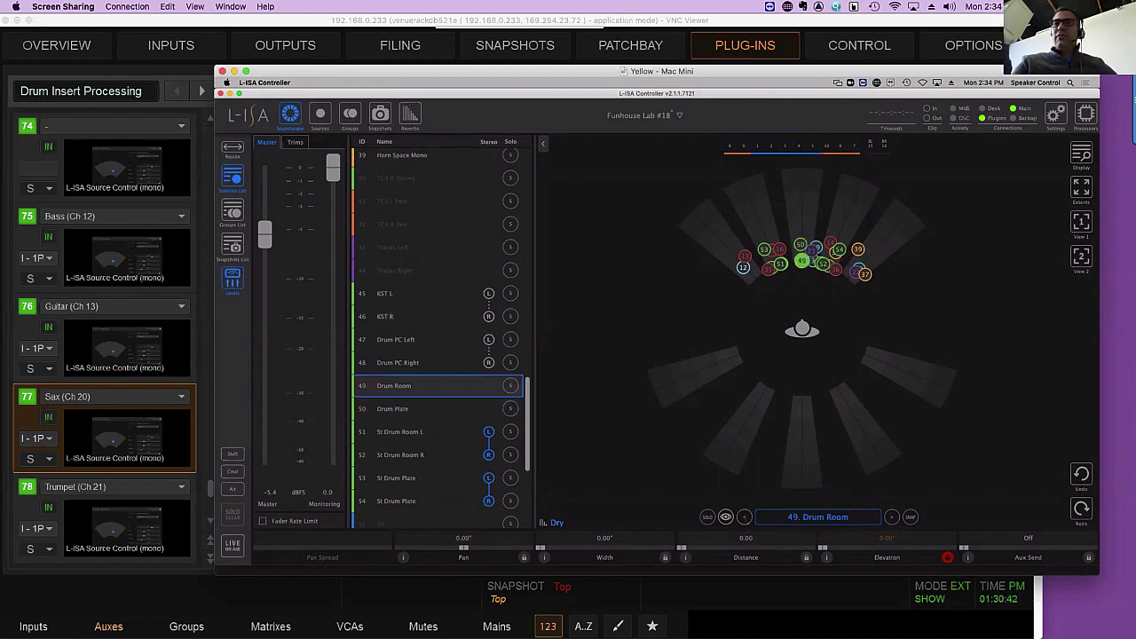
{"action": "left_click", "coordinate": [745, 518]}
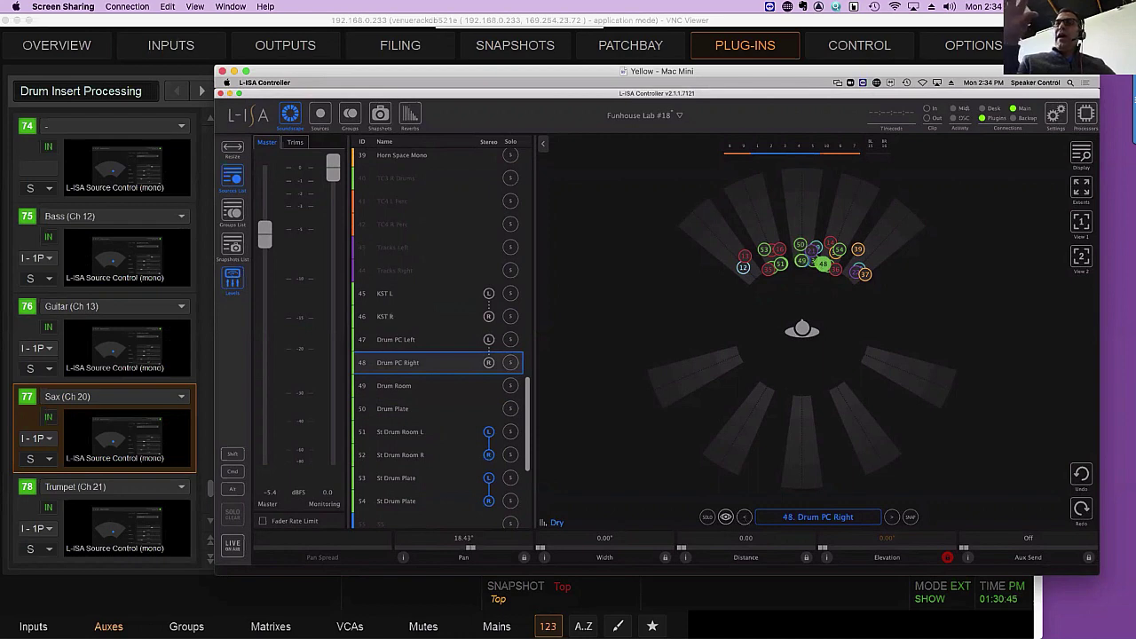
{"action": "left_click", "coordinate": [745, 517]}
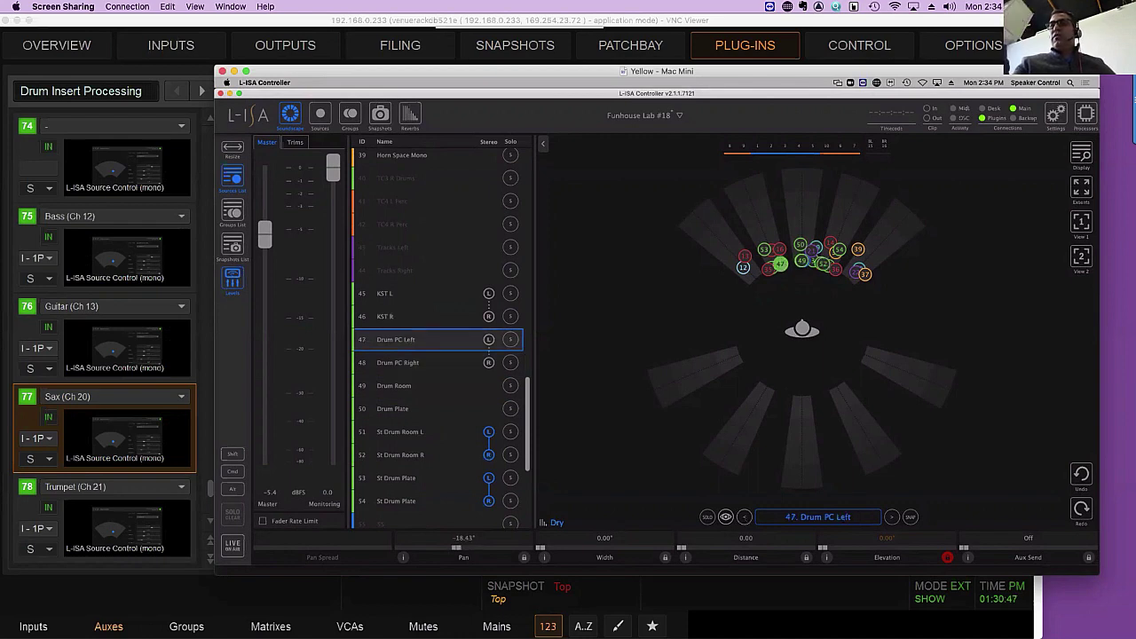
{"action": "left_click", "coordinate": [745, 518]}
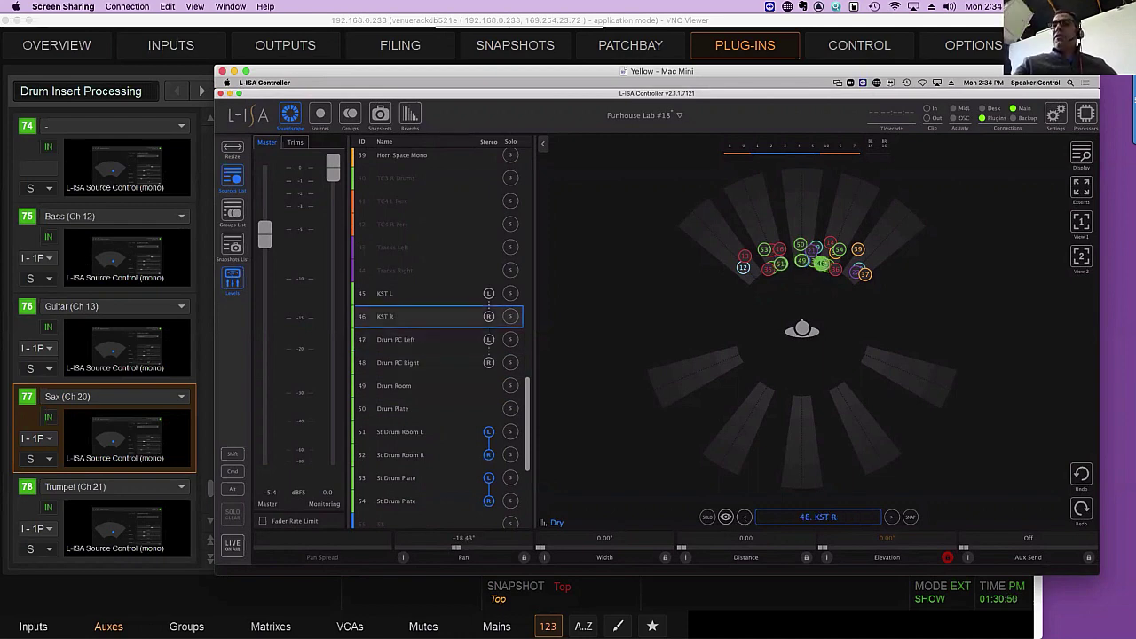
{"action": "left_click", "coordinate": [744, 518]}
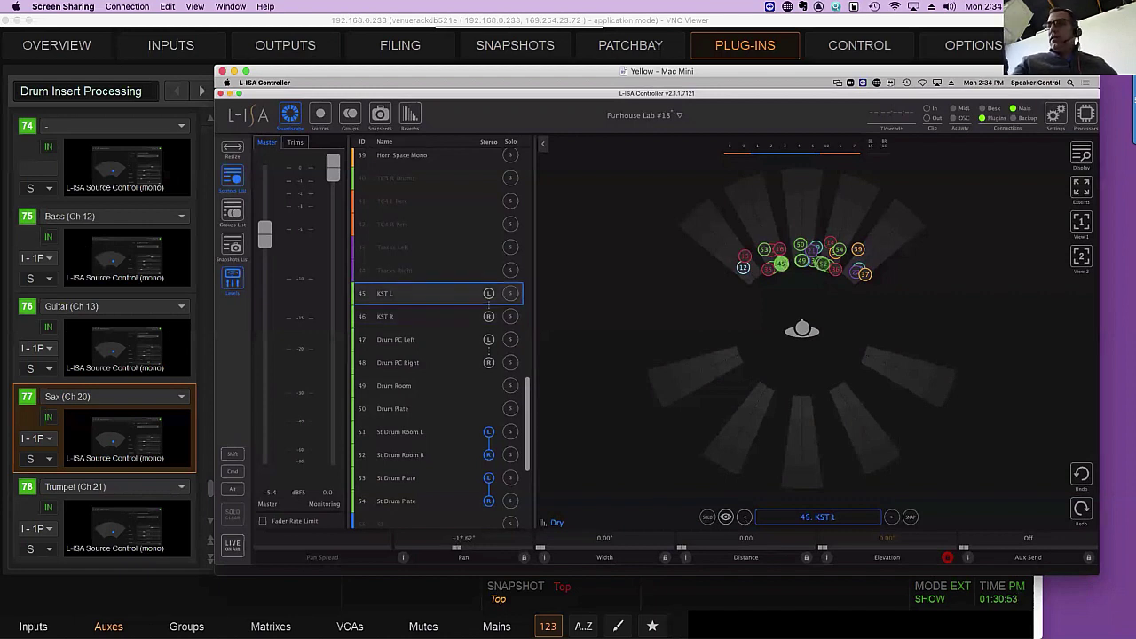
- Isolate KST L in the soundscape and reveal the following sources one at a time up to Drum PC Right
{"action": "left_click", "coordinate": [726, 517]}
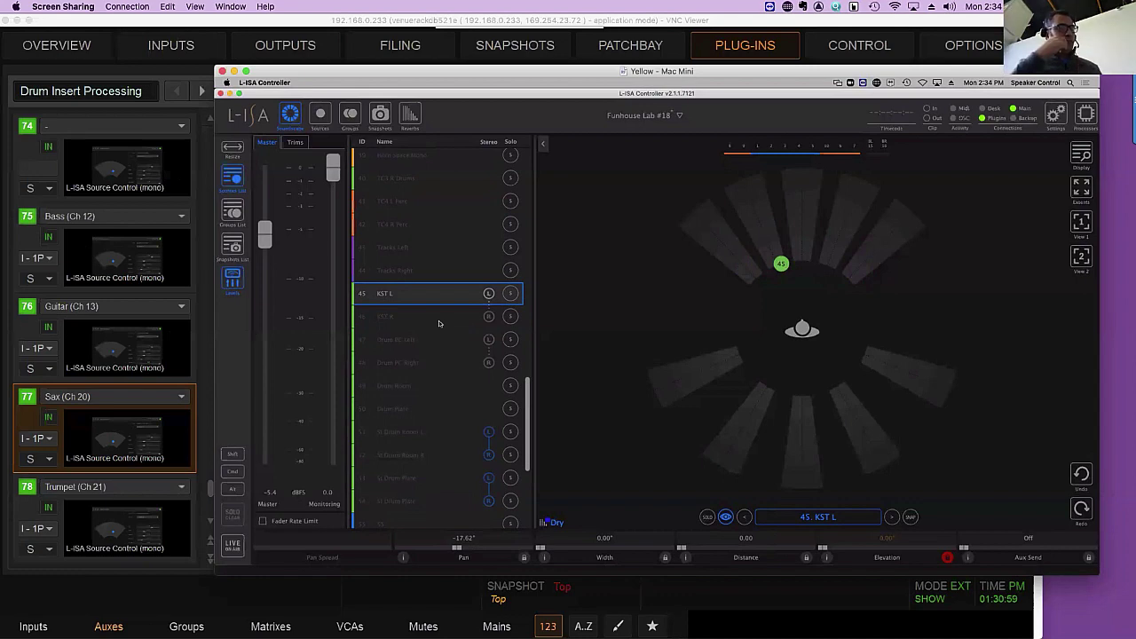
{"action": "left_click", "coordinate": [892, 517]}
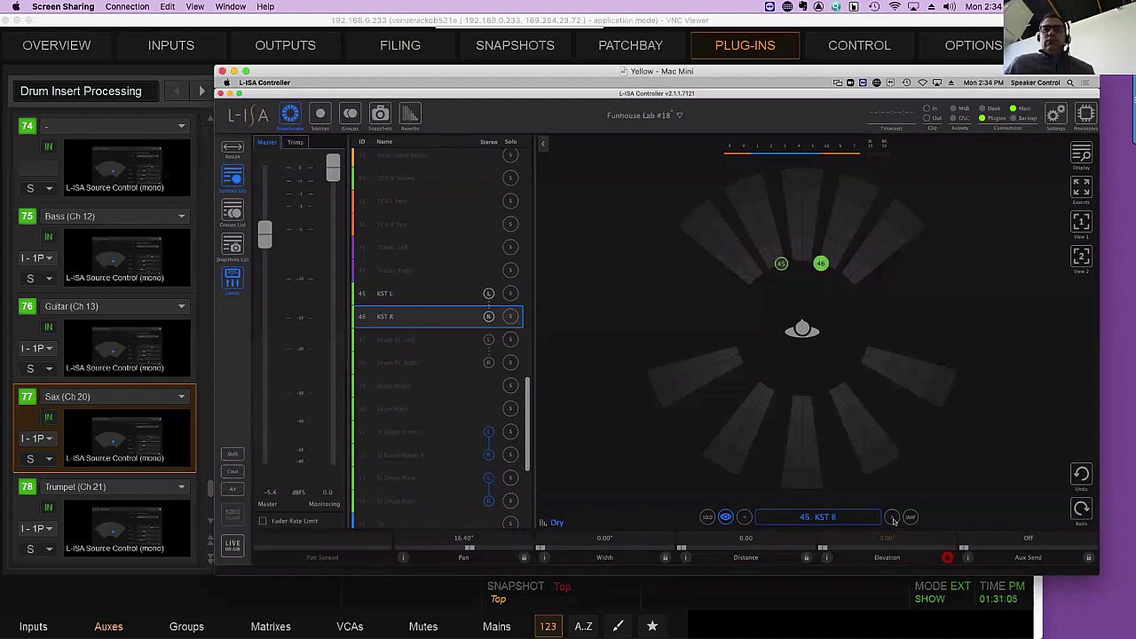
{"action": "left_click", "coordinate": [892, 518]}
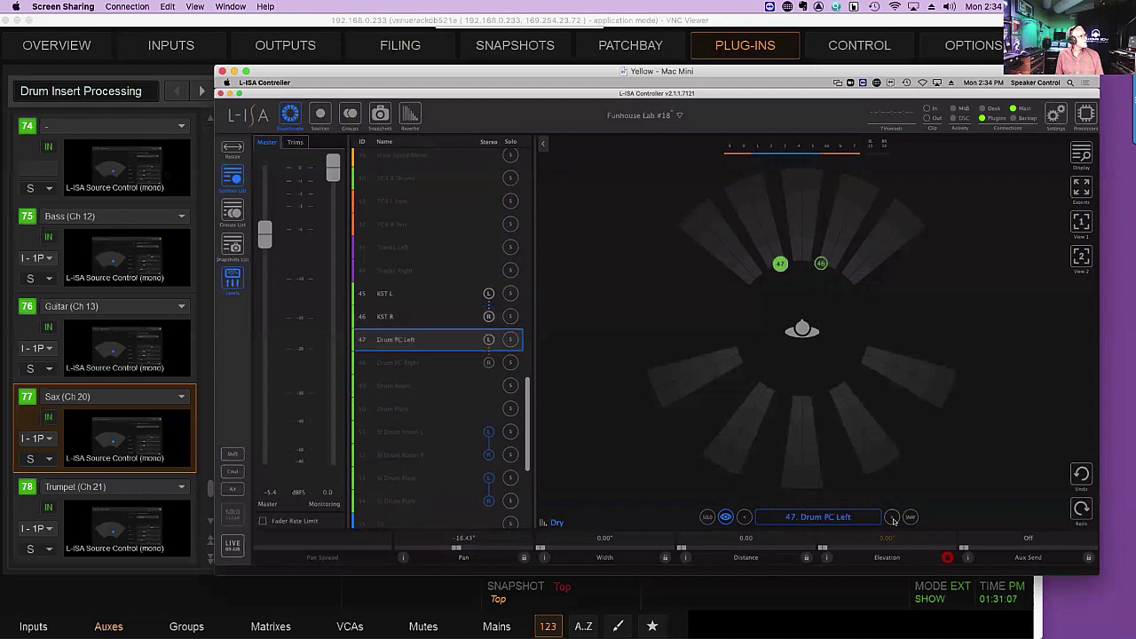
{"action": "left_click", "coordinate": [892, 517]}
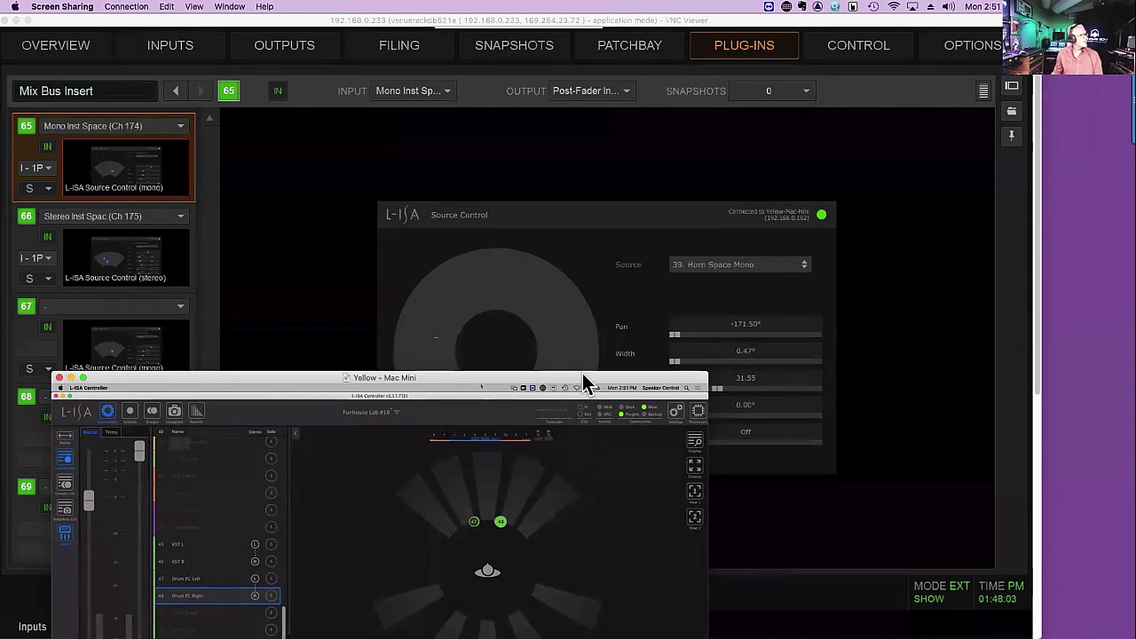
- Reposition the L-ISA Controller window over the console's Source Control plug-in and show all sources in the soundscape
{"action": "left_click_drag", "start_coordinate": [582, 372], "coordinate": [589, 446]}
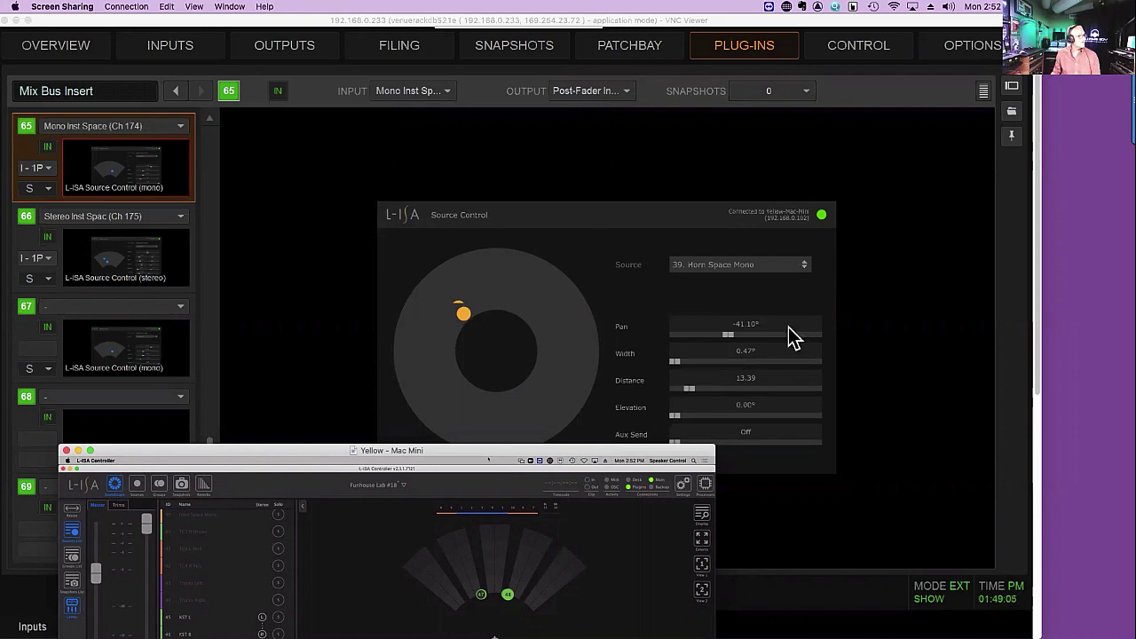
{"action": "left_click_drag", "start_coordinate": [653, 458], "coordinate": [948, 121]}
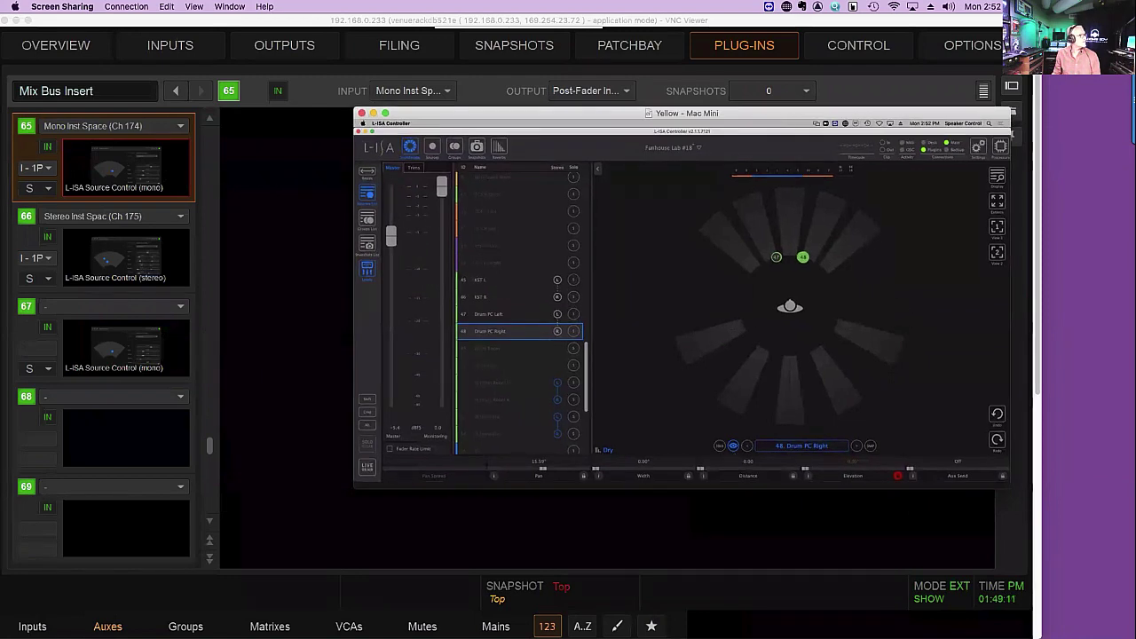
{"action": "left_click", "coordinate": [733, 446]}
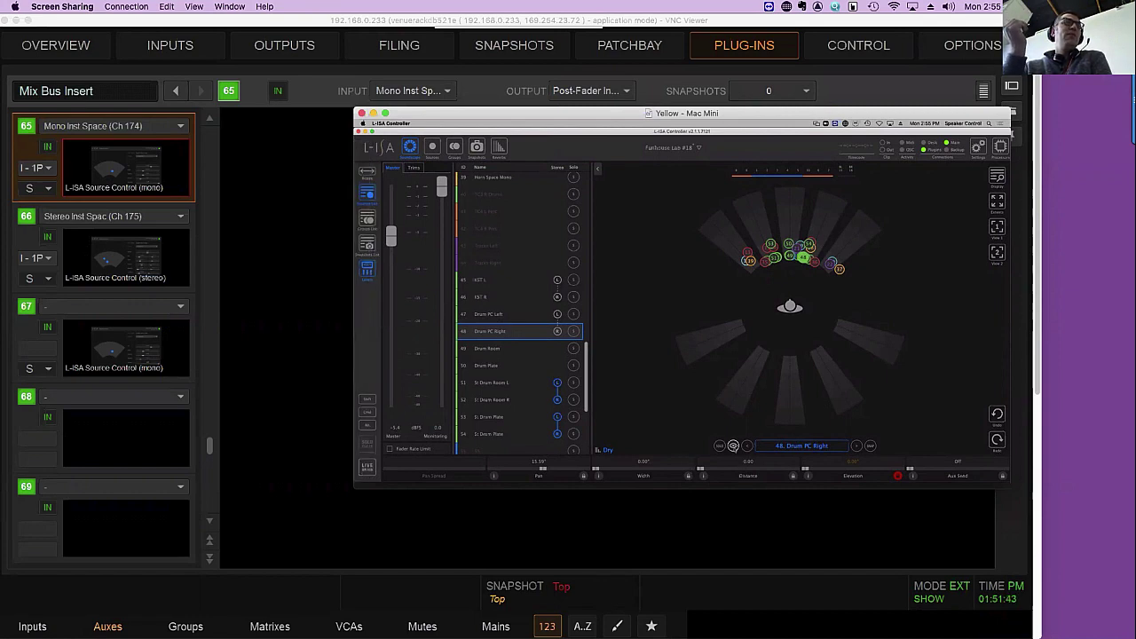
- Isolate Drum PC Right, reveal Drum Room, Drum Plate and the St Drum Room pair in turn, and return to Drum Plate
{"action": "left_click", "coordinate": [733, 446]}
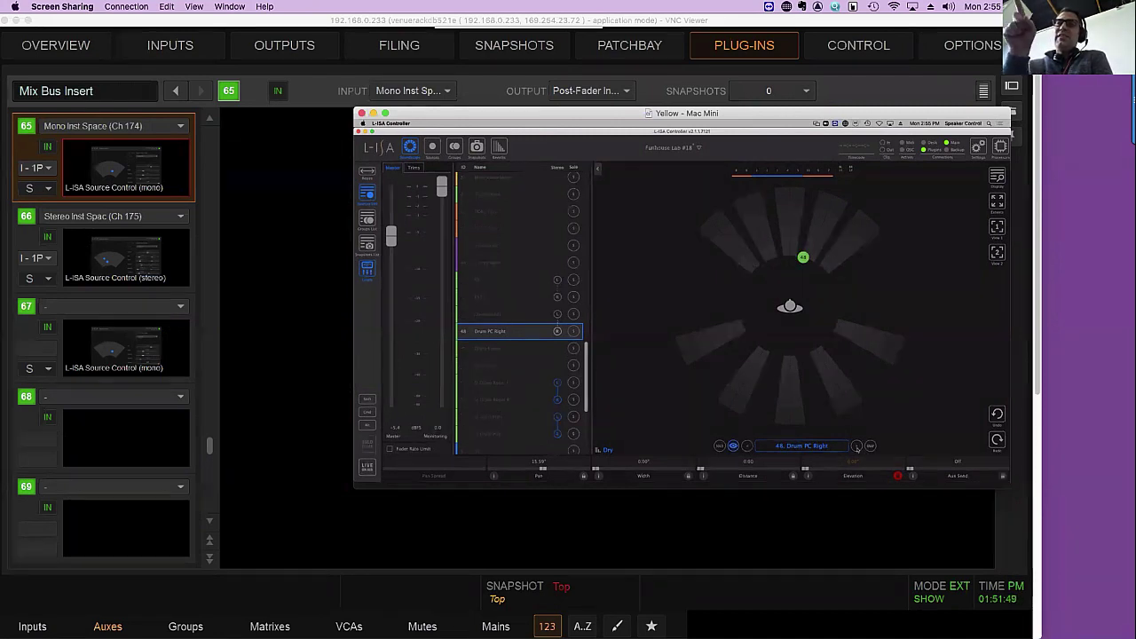
{"action": "left_click", "coordinate": [856, 446]}
{"action": "left_click", "coordinate": [856, 446]}
{"action": "left_click", "coordinate": [857, 446]}
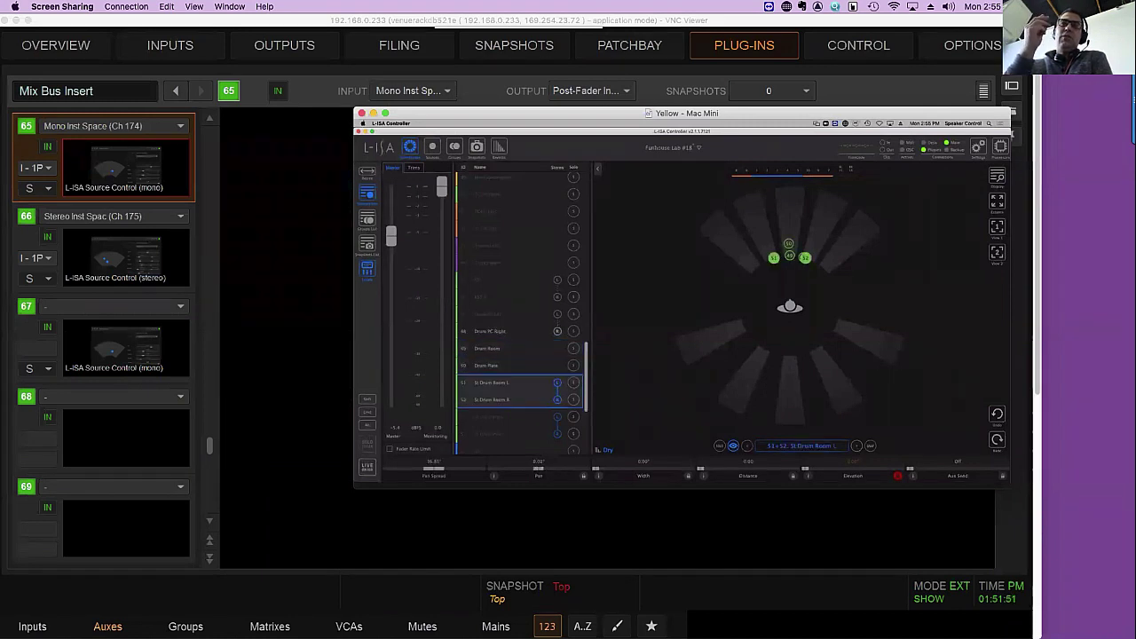
{"action": "left_click", "coordinate": [747, 446]}
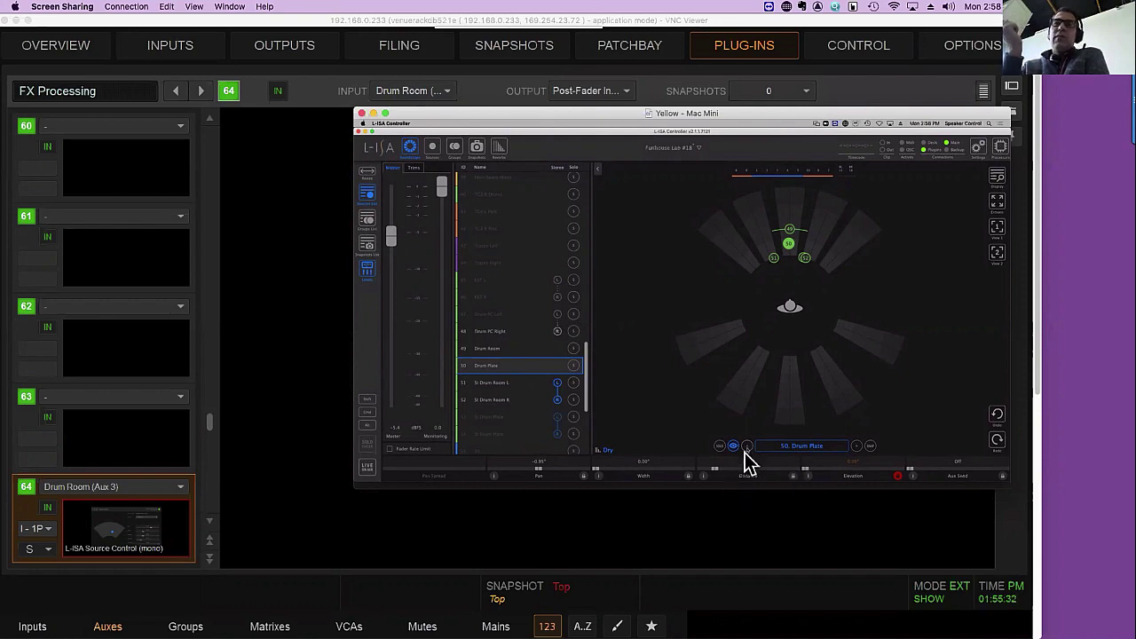
- Reset the isolated view to Drum Plate alone and reveal the preceding sources back to Drum PC Left
{"action": "left_click", "coordinate": [733, 446]}
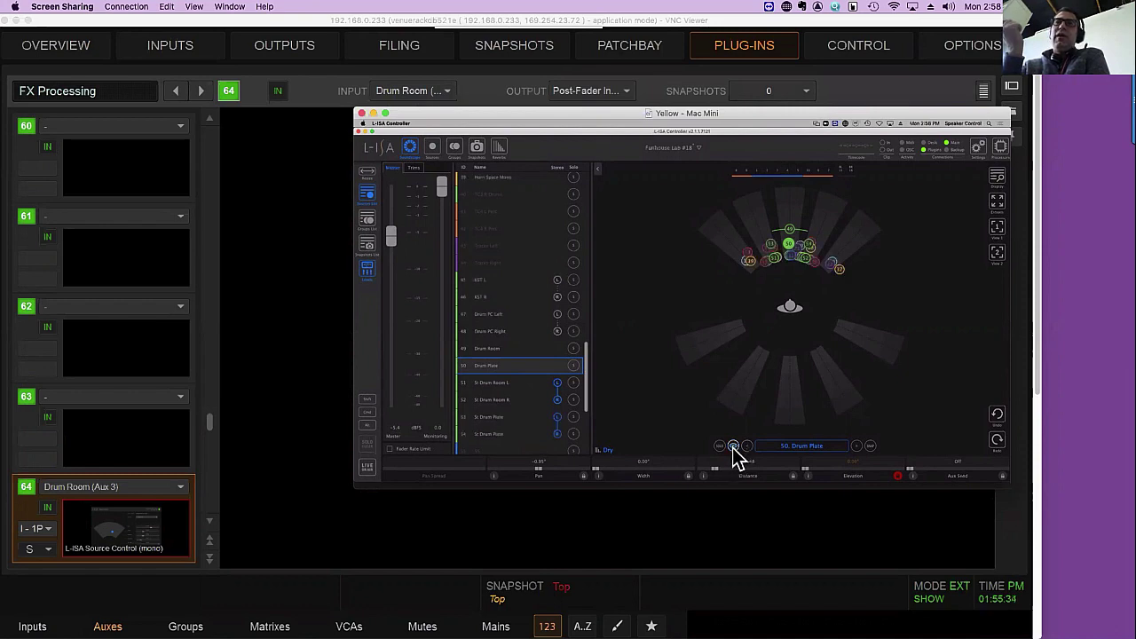
{"action": "left_click", "coordinate": [732, 446]}
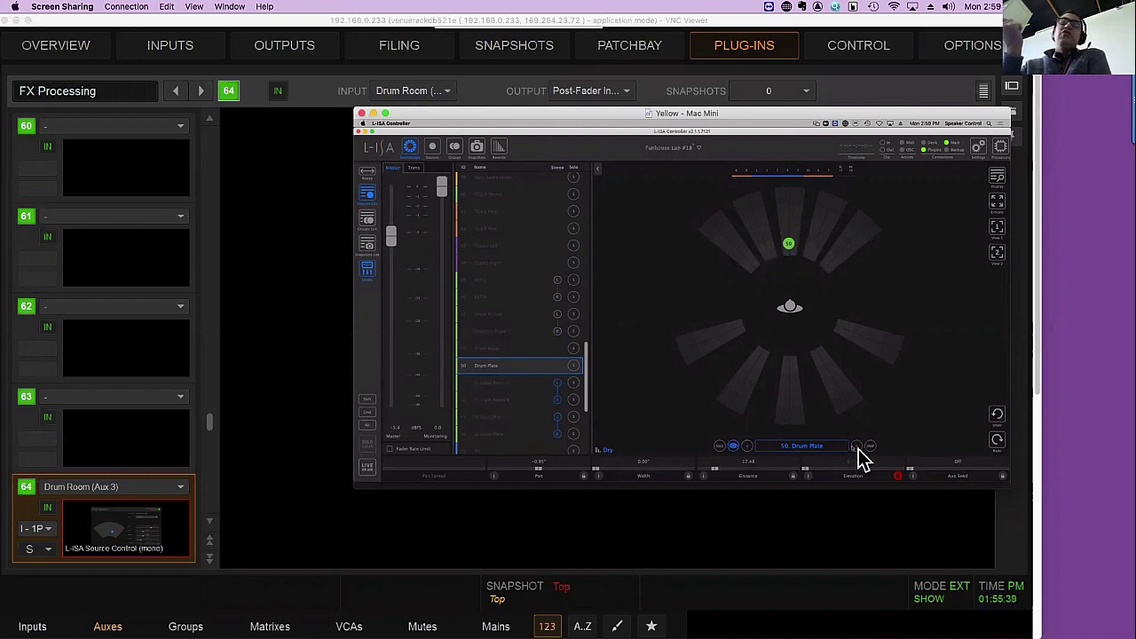
{"action": "left_click", "coordinate": [747, 446]}
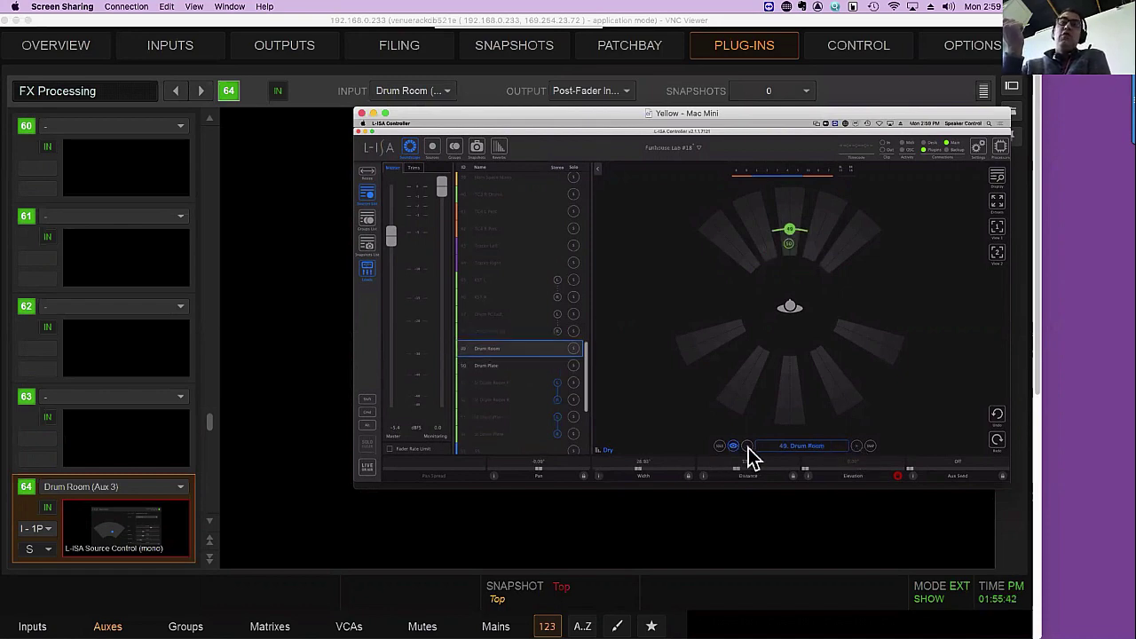
{"action": "left_click", "coordinate": [748, 446]}
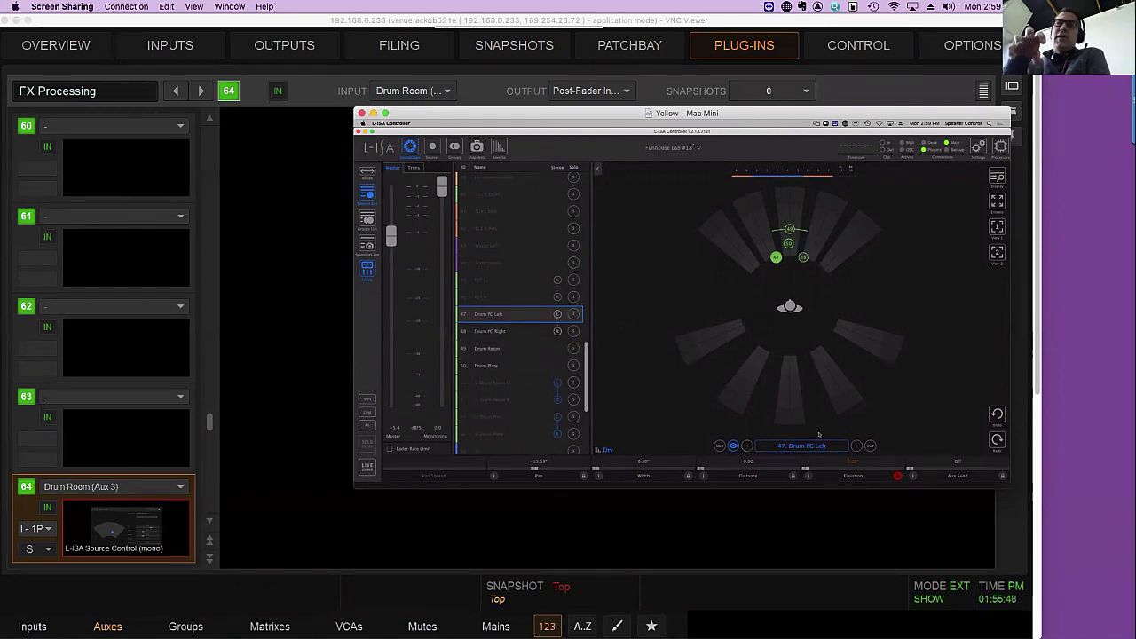
- Show all sources in the soundscape and move the Sax source toward the speaker at the listener's right rear
{"action": "left_click", "coordinate": [733, 446]}
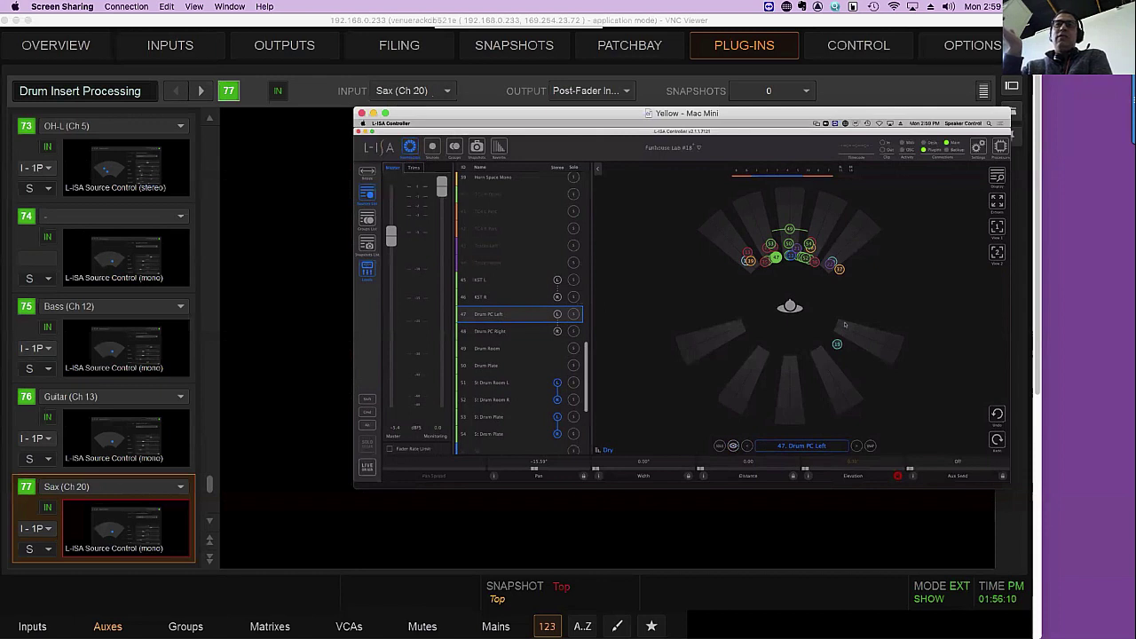
{"action": "left_click_drag", "start_coordinate": [844, 325], "coordinate": [848, 322]}
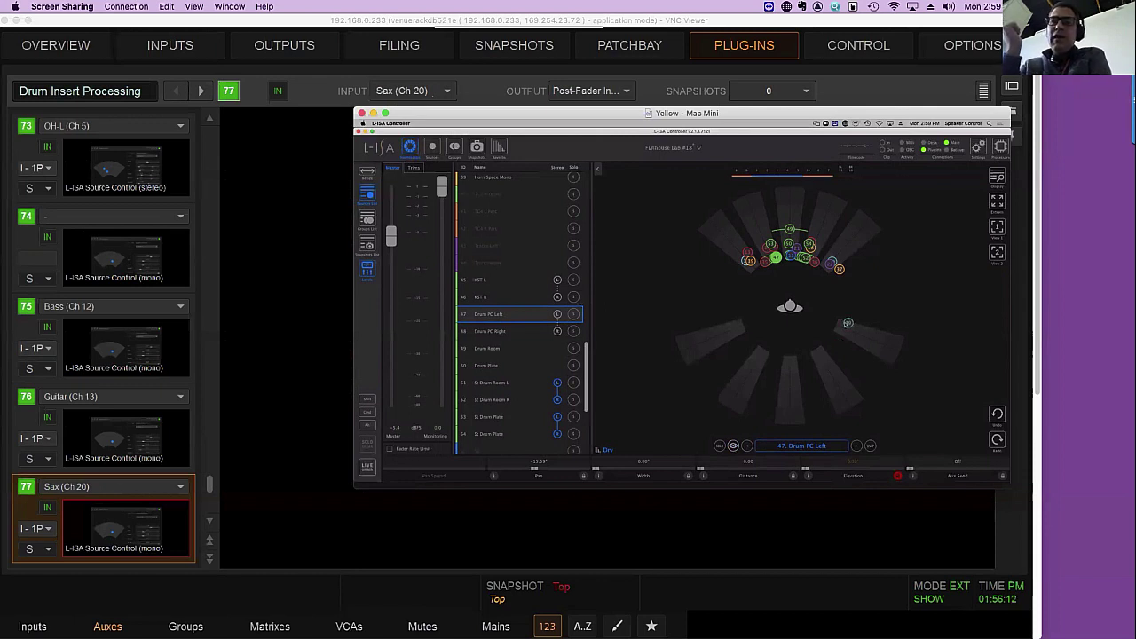